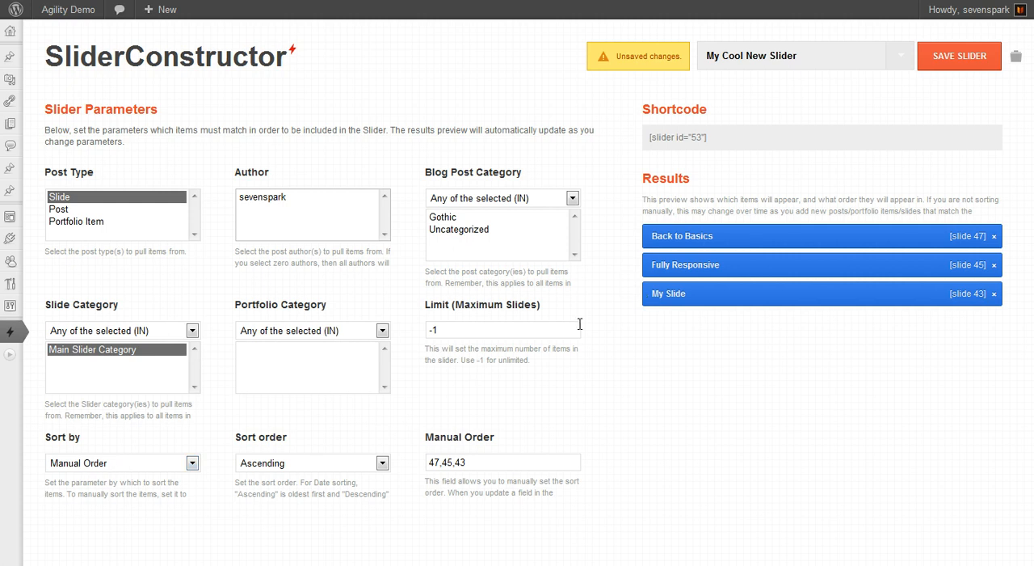
- Manually reorder the slider results to My Slide, Back to Basics, Fully Responsive
drag(730, 266, 725, 236)
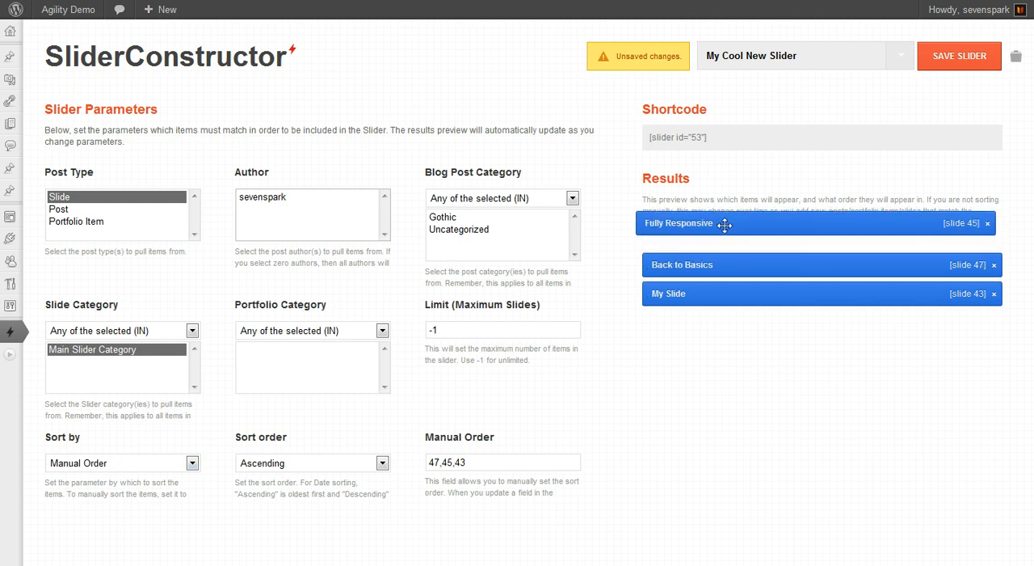
mouse_move(717, 291)
mouse_down()
mouse_move(718, 224)
mouse_move(719, 292)
mouse_up()
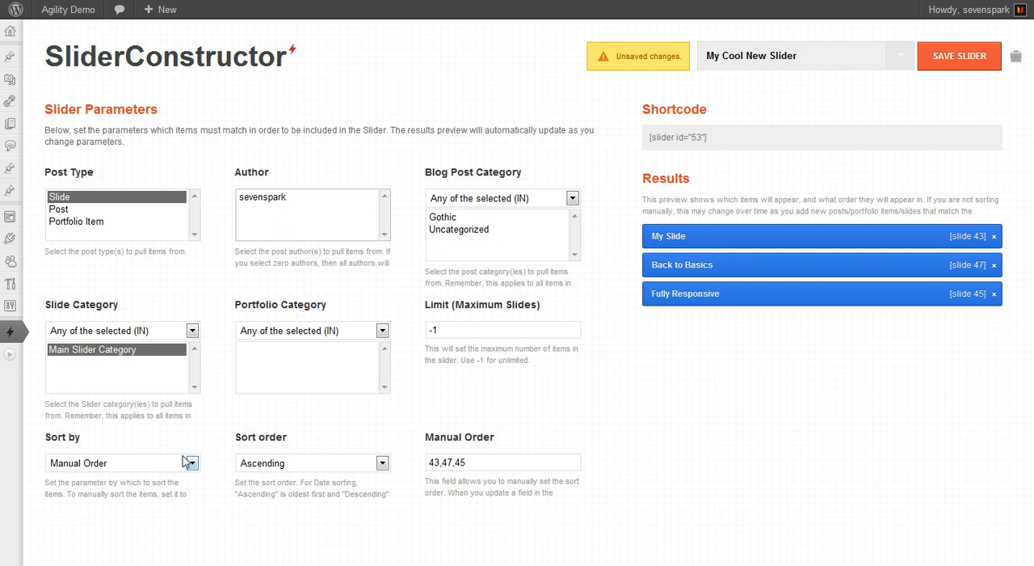
mouse_move(111, 482)
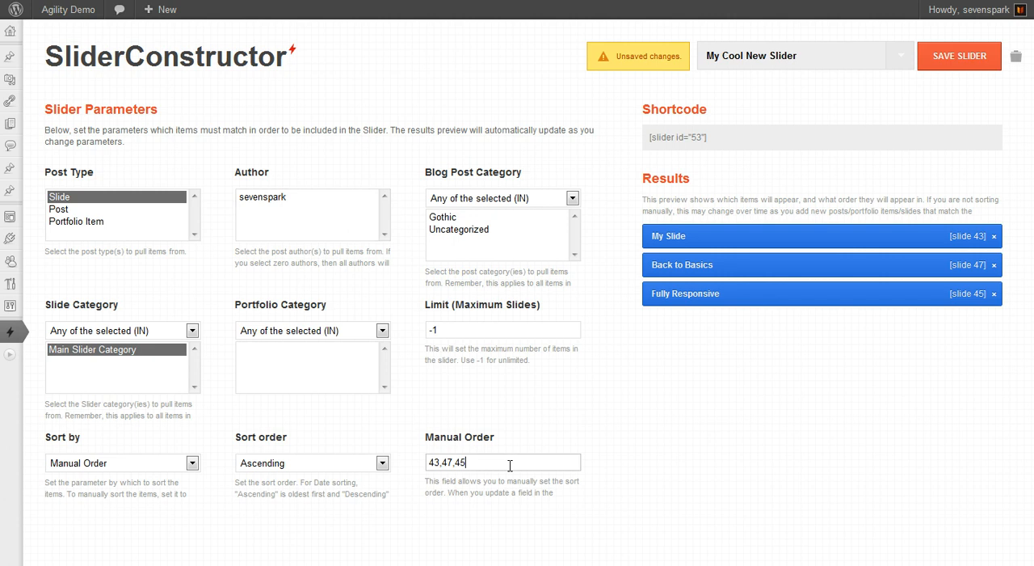
- Examine the slide IDs in Manual Order, switching the post type to Post and back to Slide to test them
drag(510, 465, 398, 460)
click(477, 461)
mouse_move(429, 461)
mouse_down()
mouse_move(476, 462)
mouse_move(422, 461)
mouse_up()
click(477, 462)
click(477, 462)
click(70, 210)
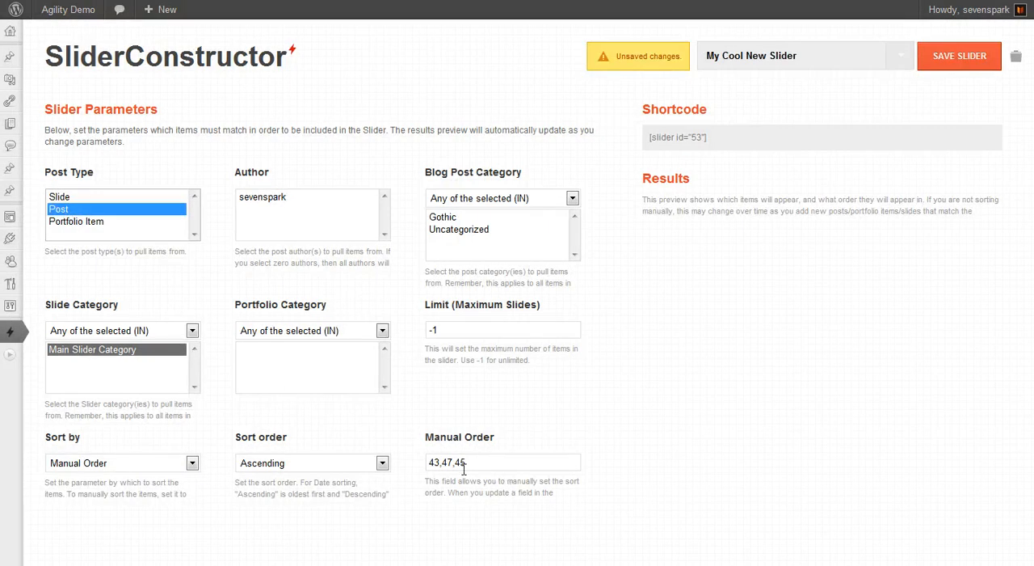
click(95, 199)
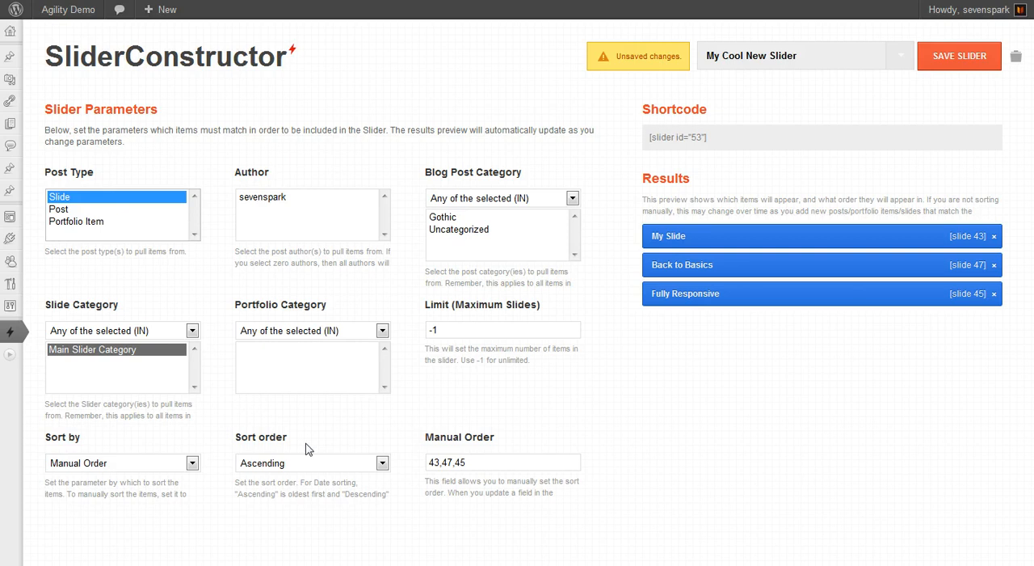
- Try sorting the slider results by Date, and finish with them sorted by Title
click(114, 464)
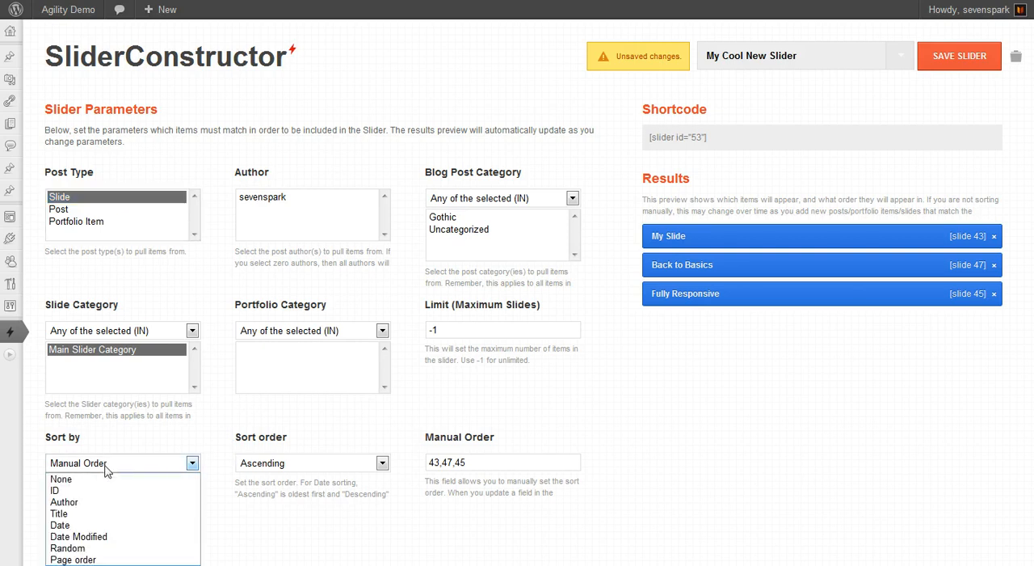
click(66, 525)
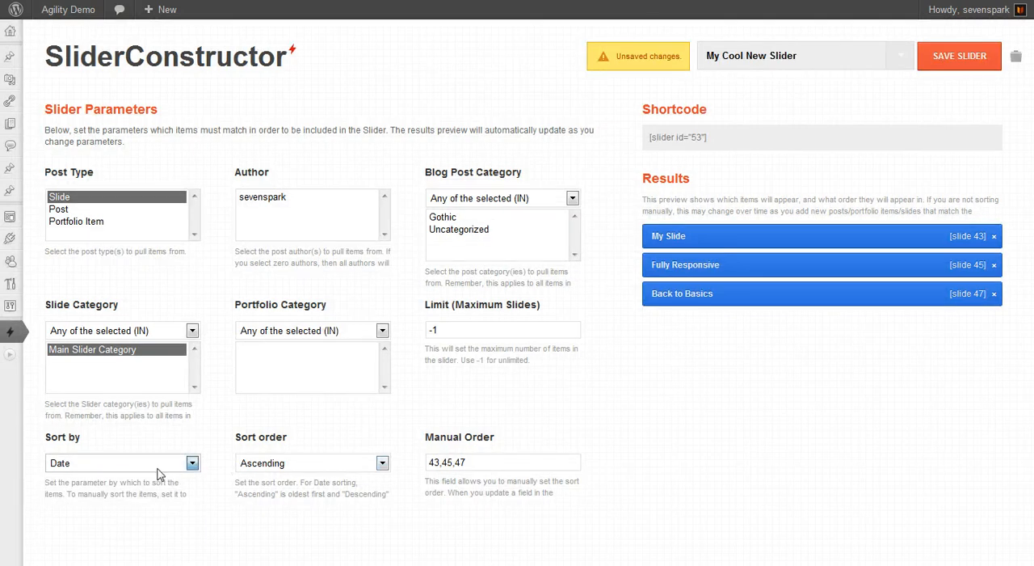
click(192, 463)
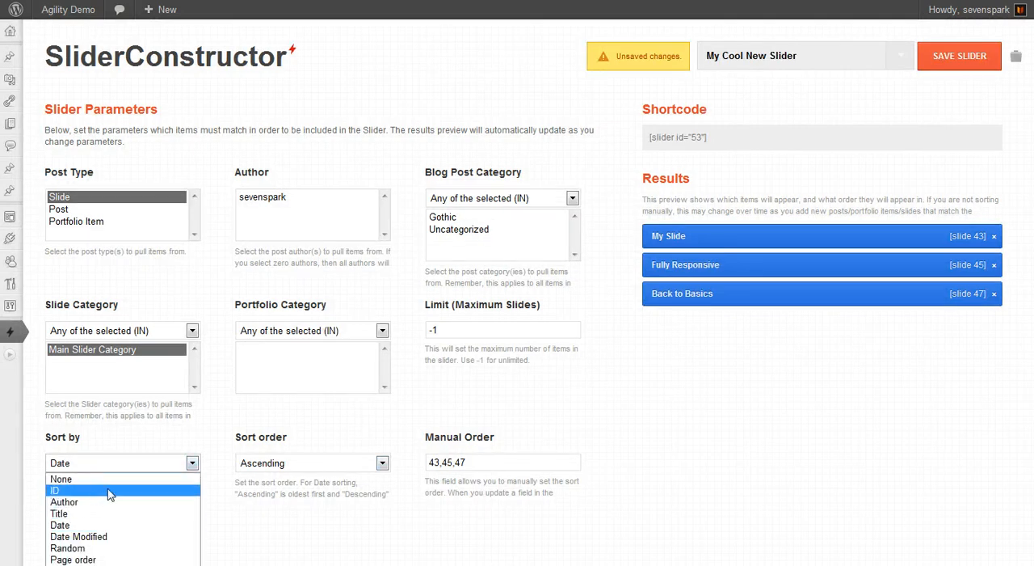
scroll(245, 490, down, 3)
scroll(190, 462, up, 3)
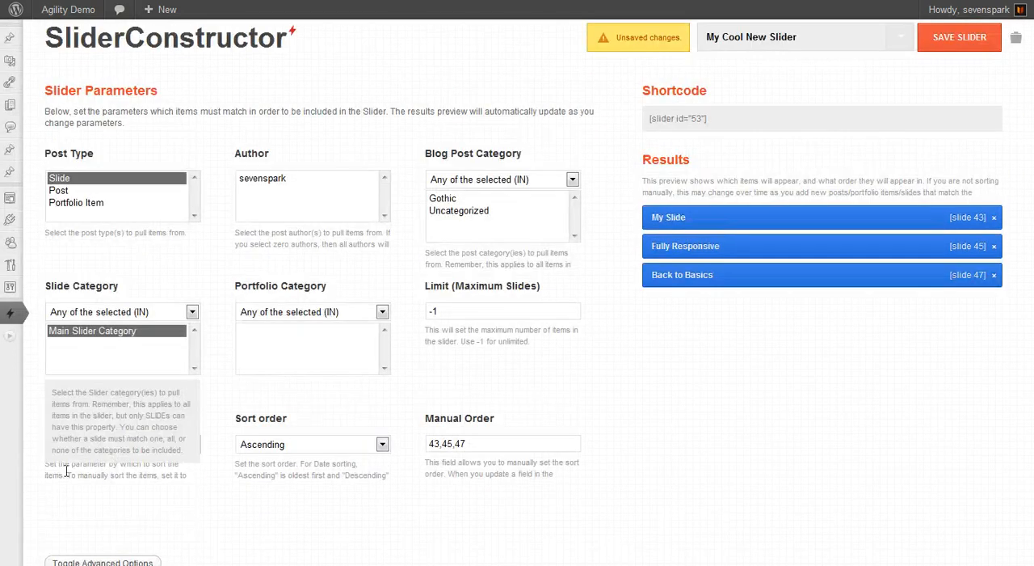
click(67, 463)
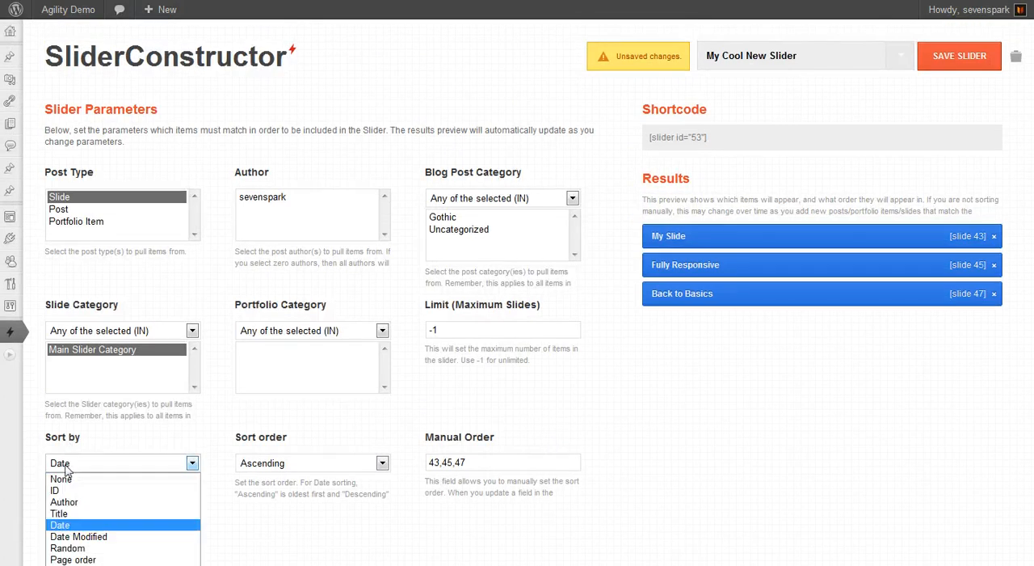
click(73, 514)
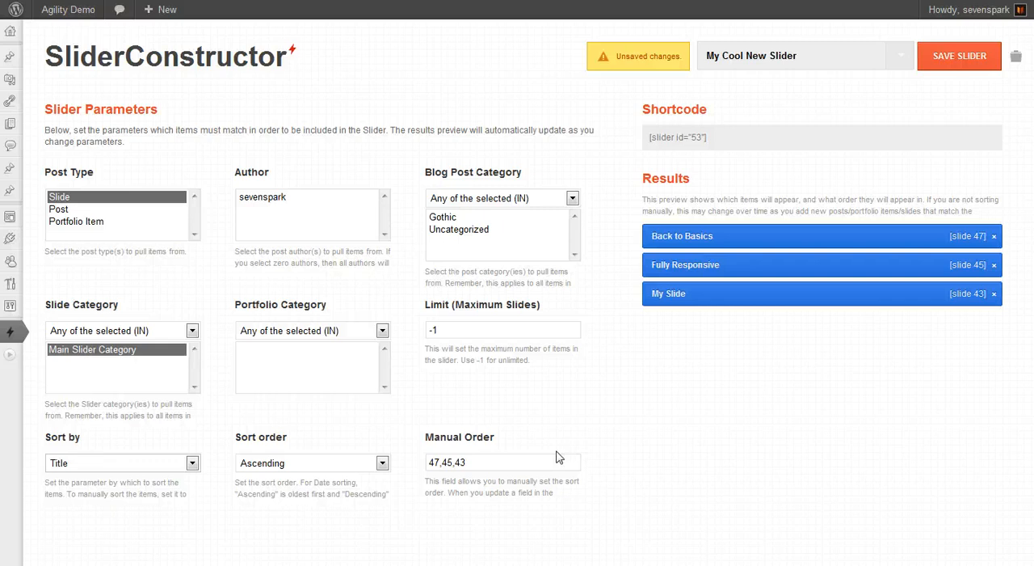
- Preview the slider with the Post type, and return to the Slide type with Main Slider Category selected
click(82, 200)
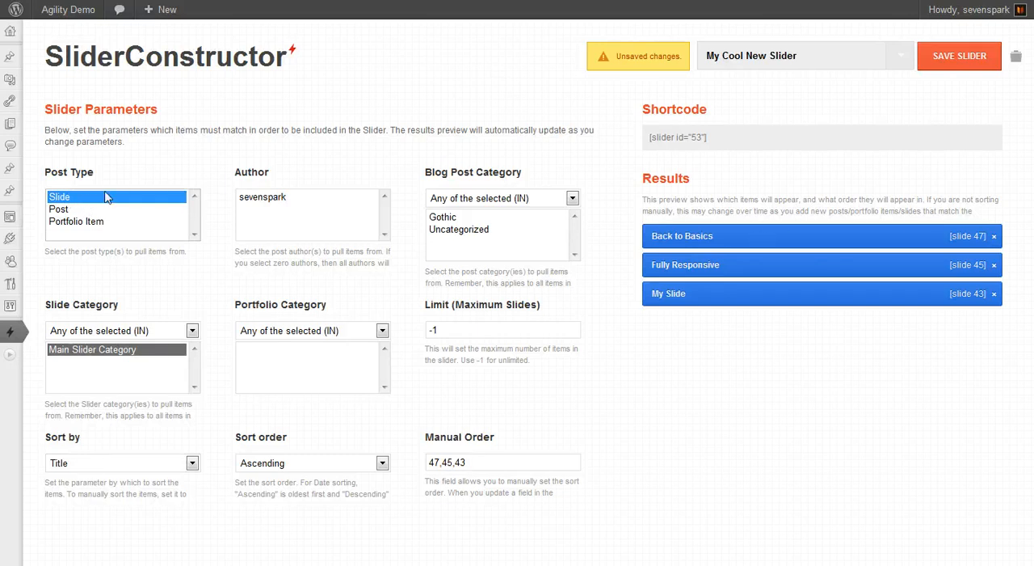
click(64, 208)
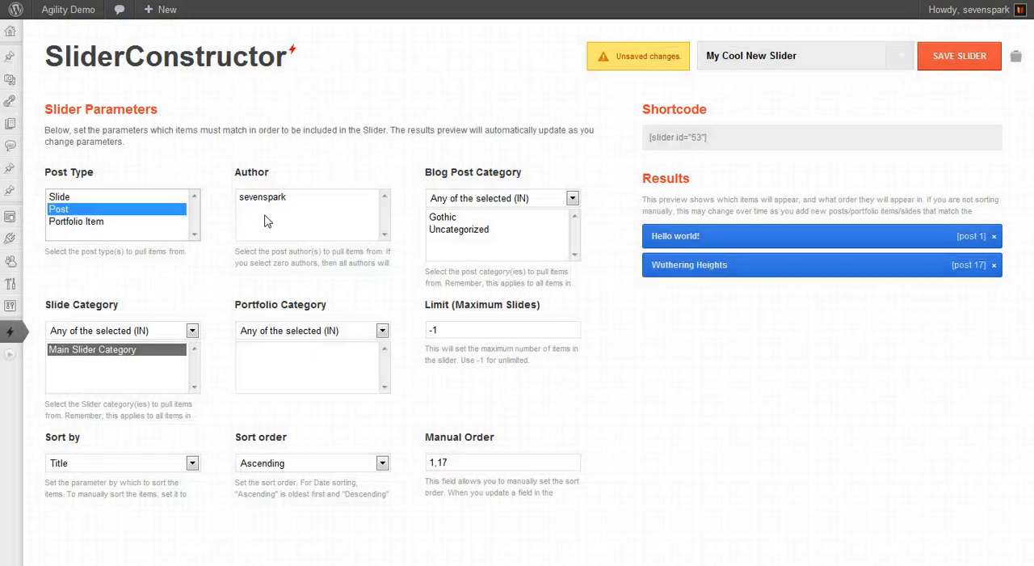
click(64, 198)
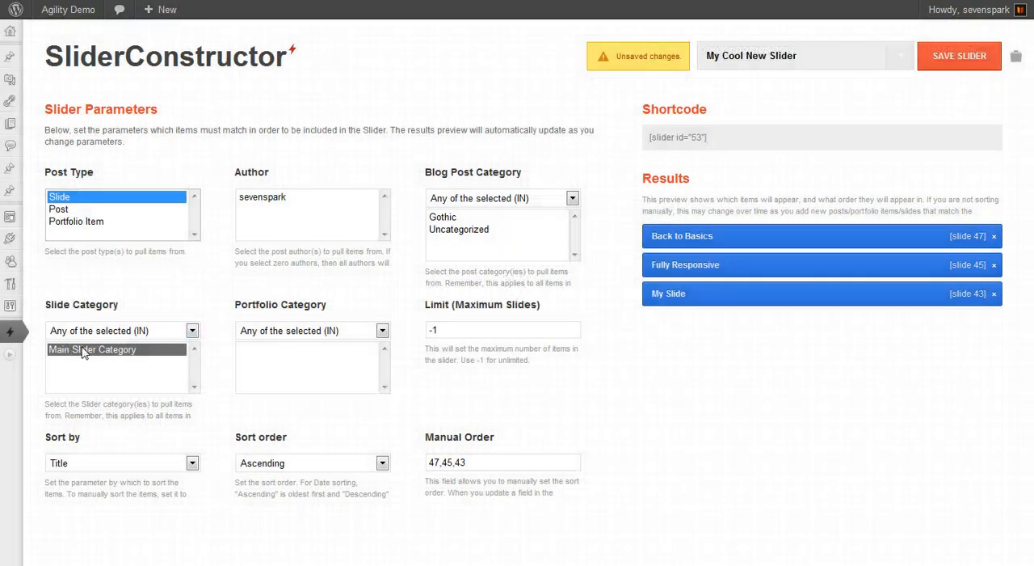
click(84, 351)
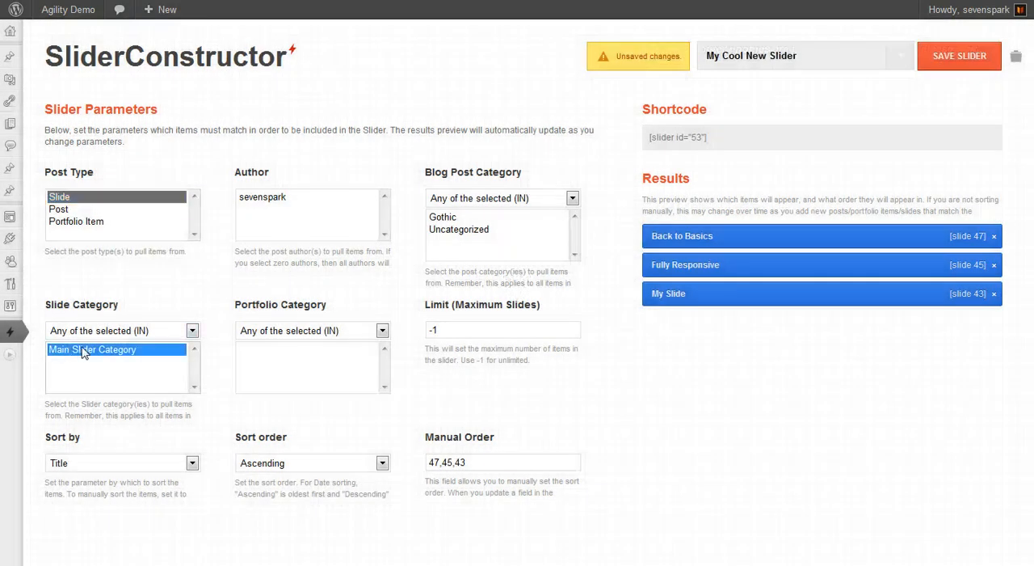
- Include both the Slide and Post types while keeping Main Slider Category selected as the slide category
click(69, 211)
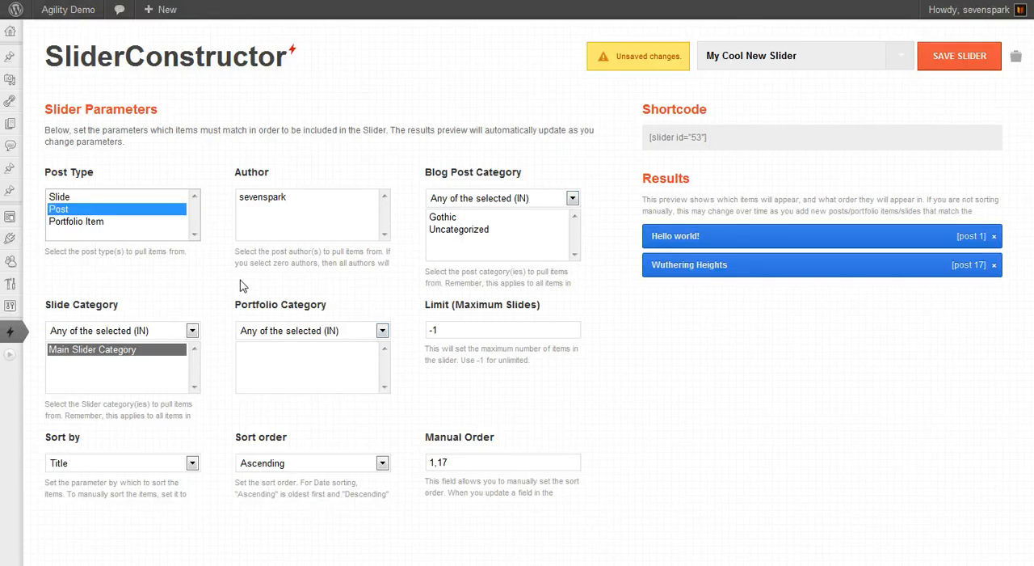
ctrl+click(69, 200)
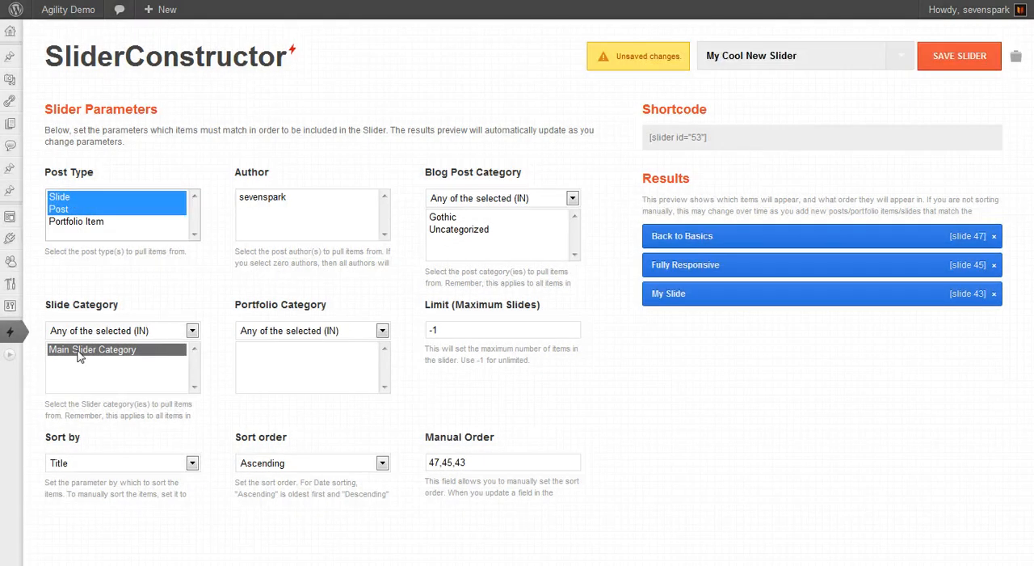
mouse_move(126, 431)
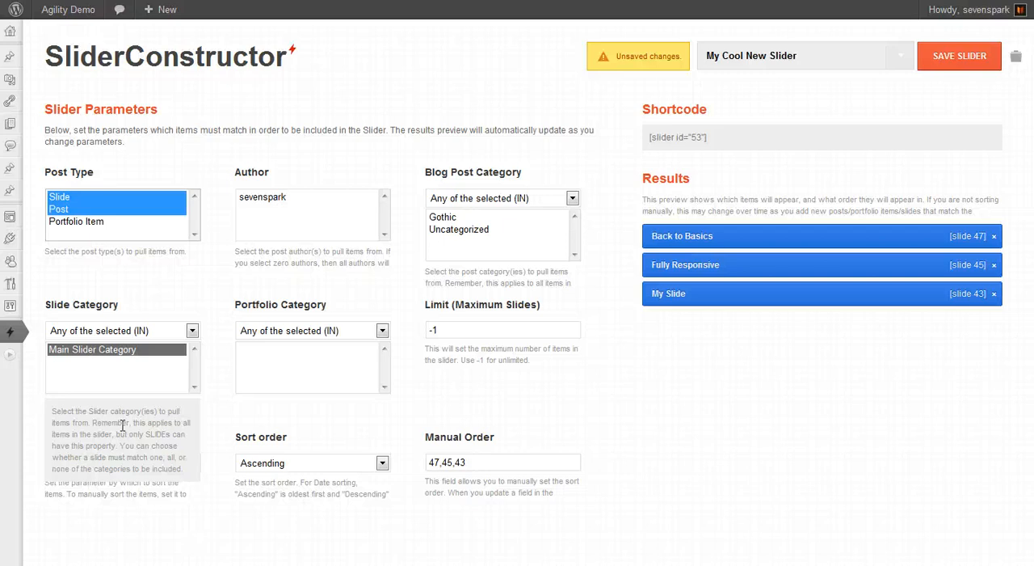
click(104, 354)
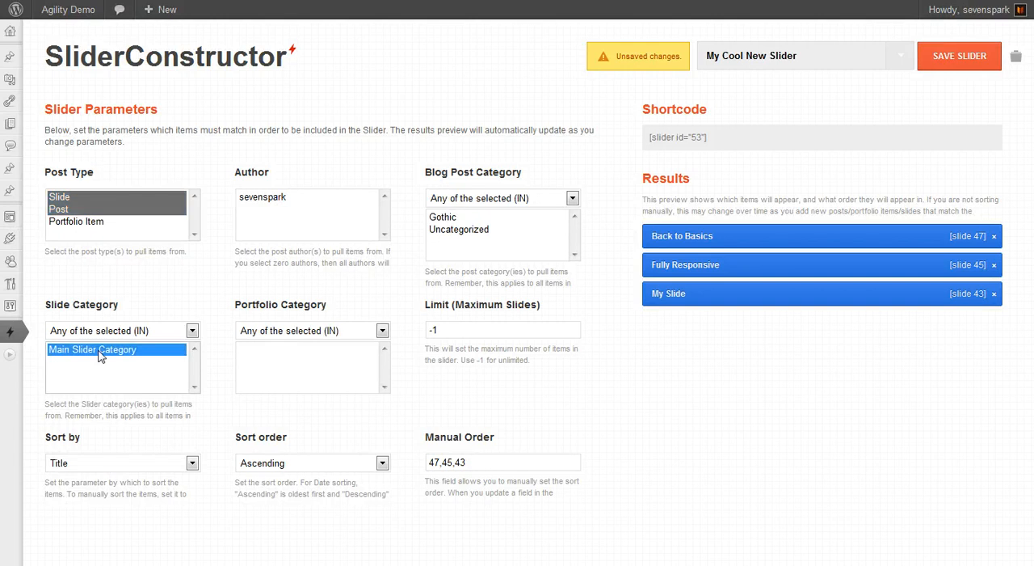
- Try adding the Gothic blog post category, and clear both the Main Slider Category and Gothic selections
click(453, 217)
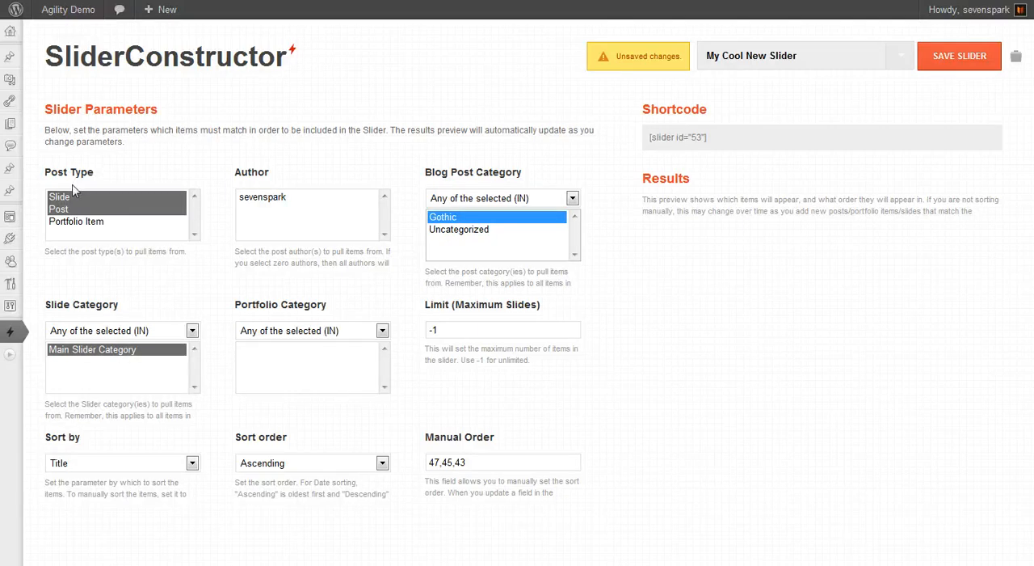
ctrl+click(136, 354)
ctrl+click(439, 218)
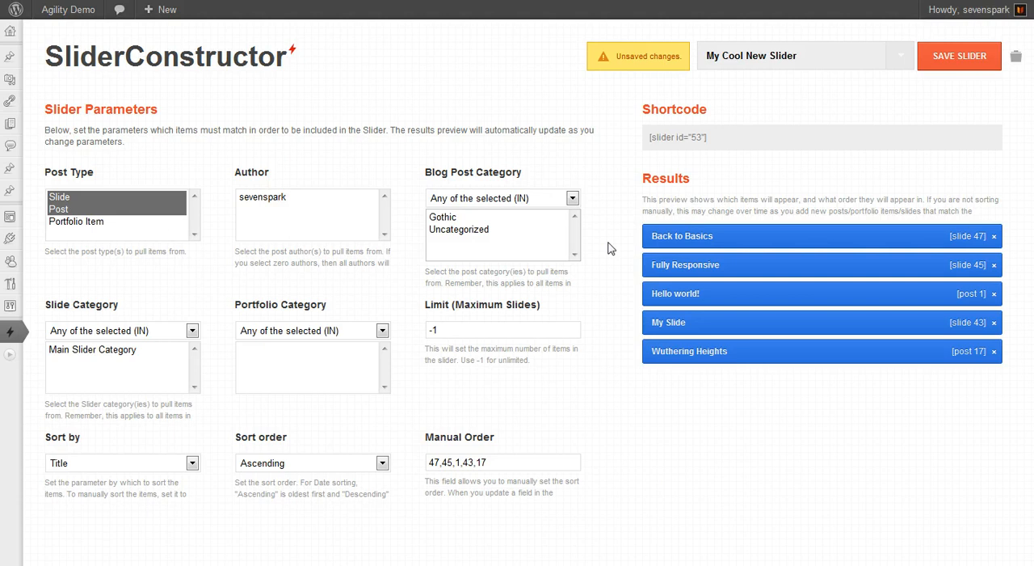
- Remove the Hello world! post from the slider results and set the sort parameter to None
click(994, 295)
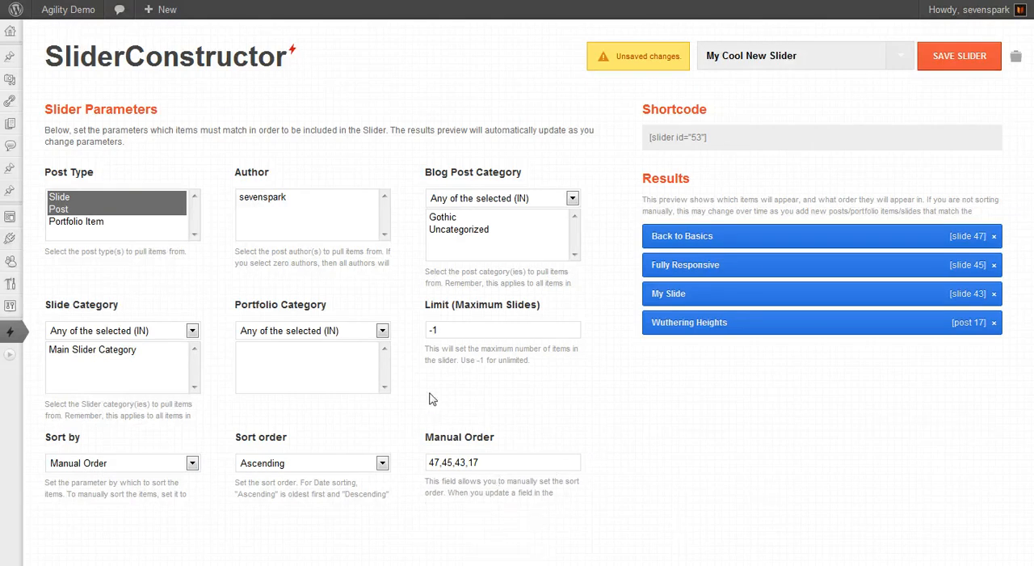
click(134, 463)
click(133, 467)
click(182, 467)
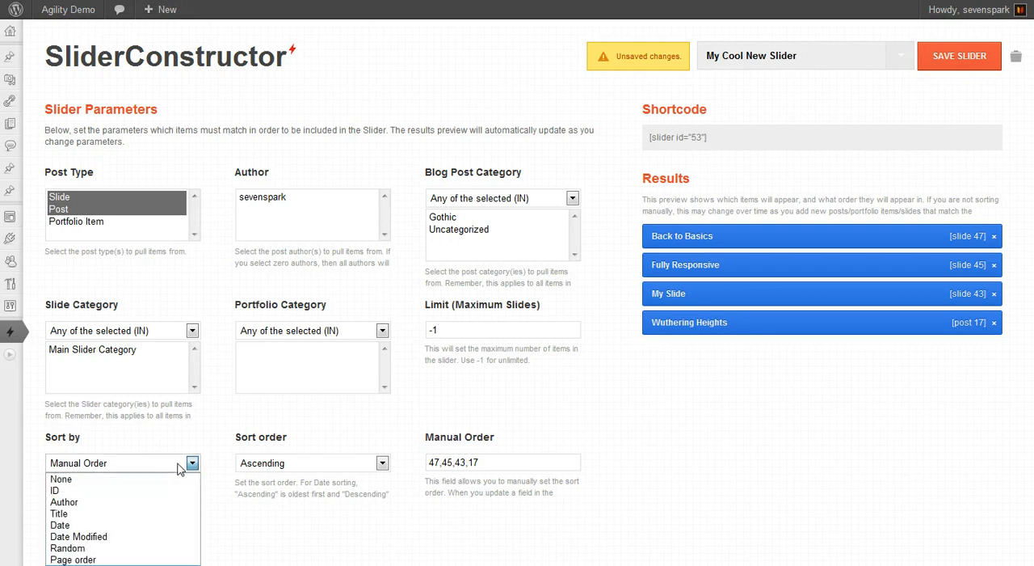
click(118, 479)
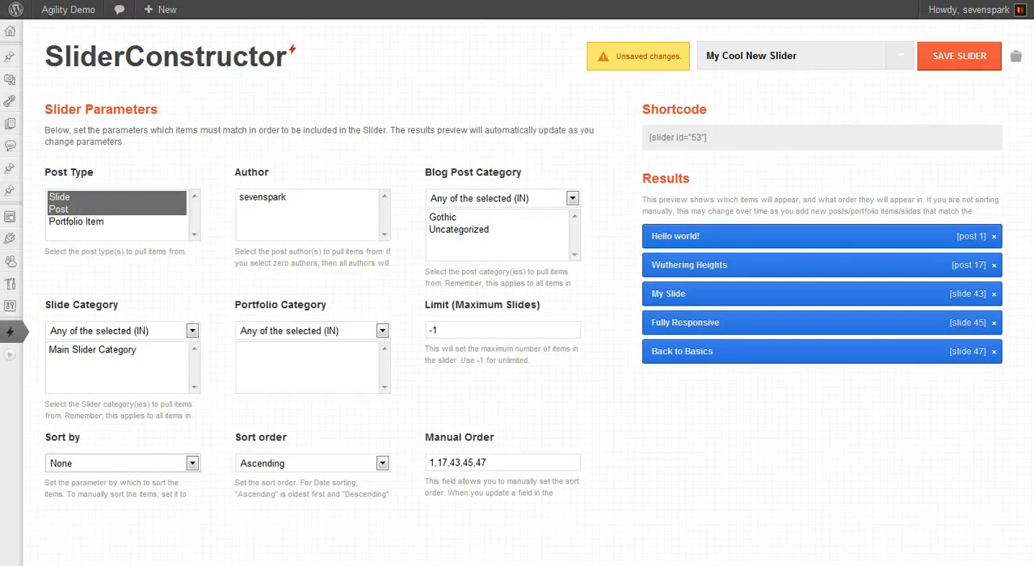
- Restrict the slider to the Slide post type in Main Slider Category and save it
click(65, 199)
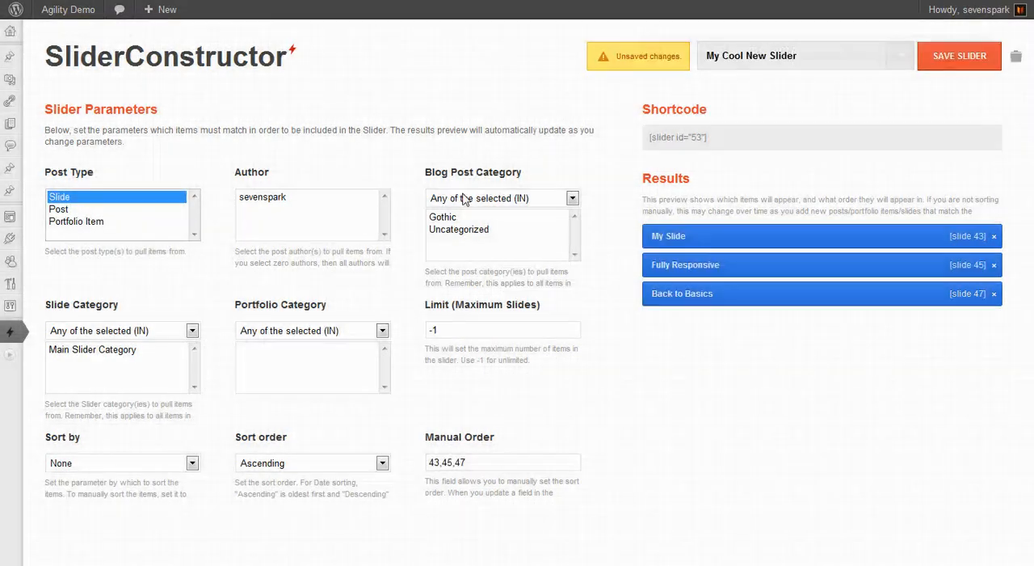
click(89, 348)
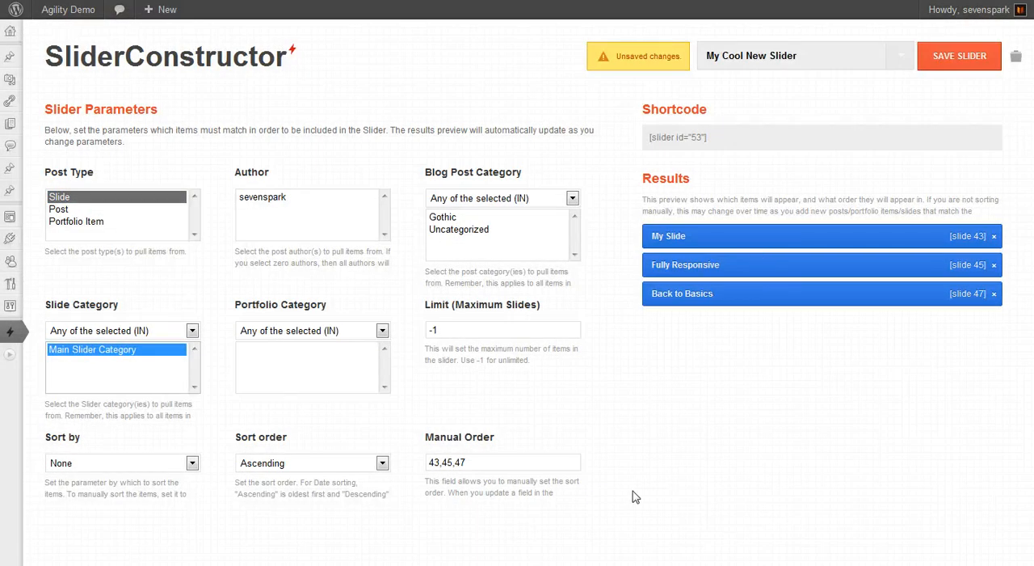
click(958, 57)
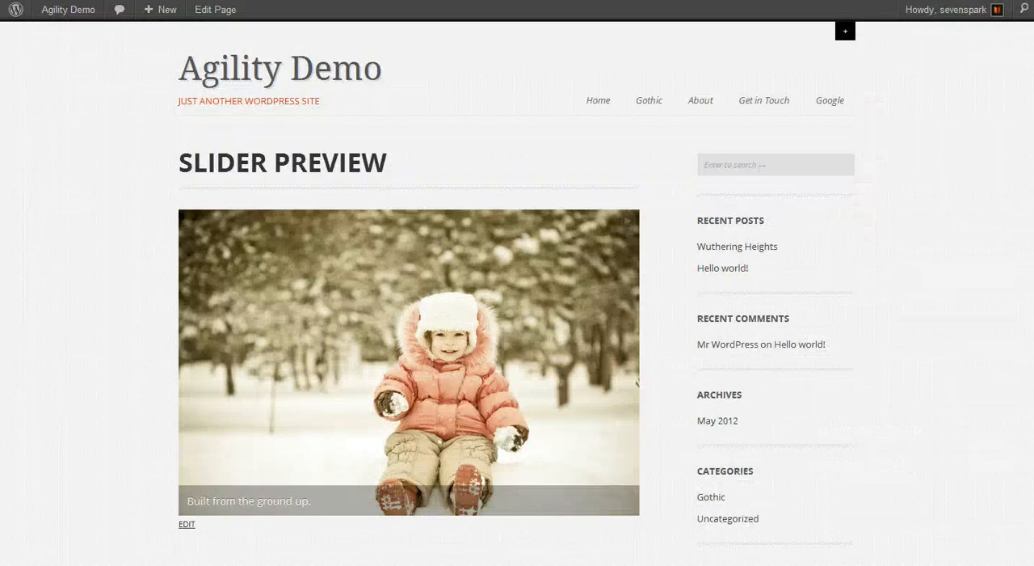
- Switch to the Slider Preview page, reload it and advance through the slides to check their order
key(F5)
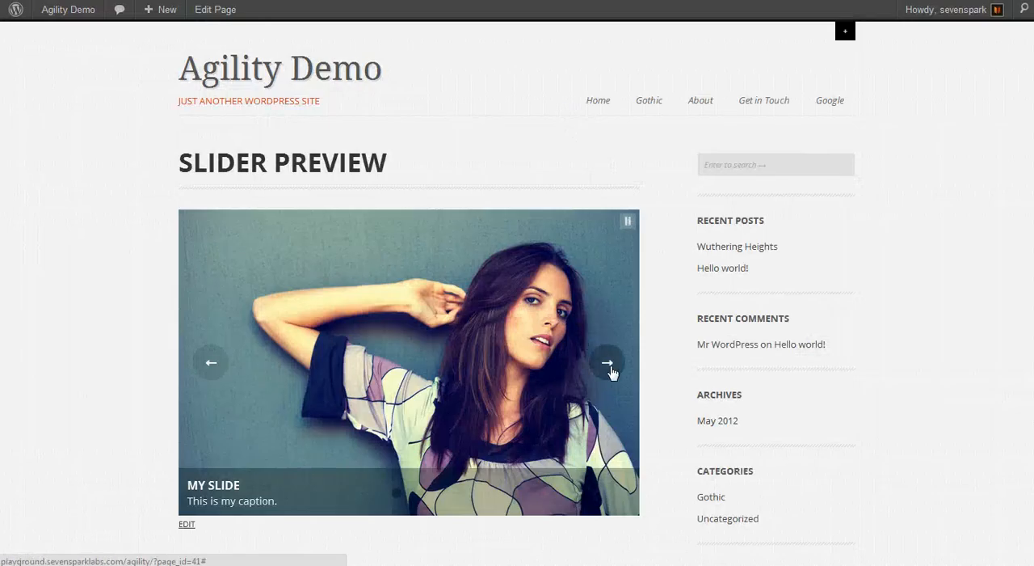
click(611, 370)
click(610, 370)
click(611, 370)
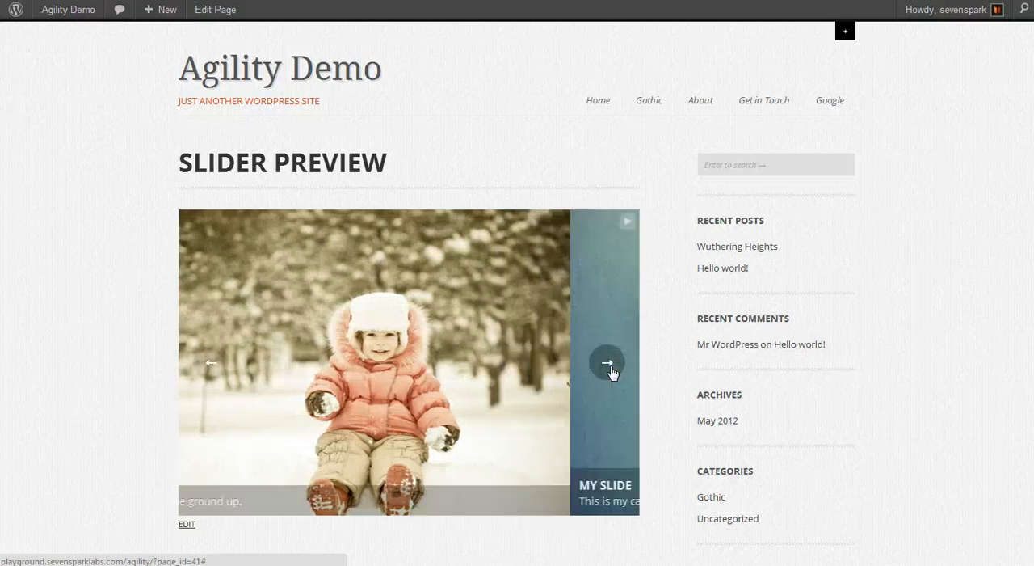
- Switch to the Add New Slide page and publish the text slide "A new slide!" in Main Slider Category
click(160, 0)
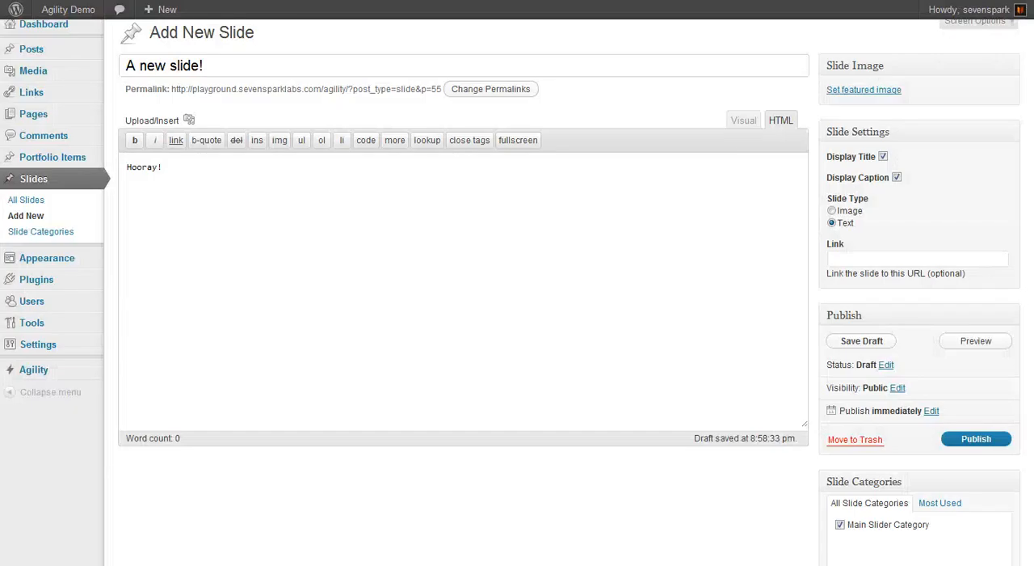
scroll(884, 425, down, 3)
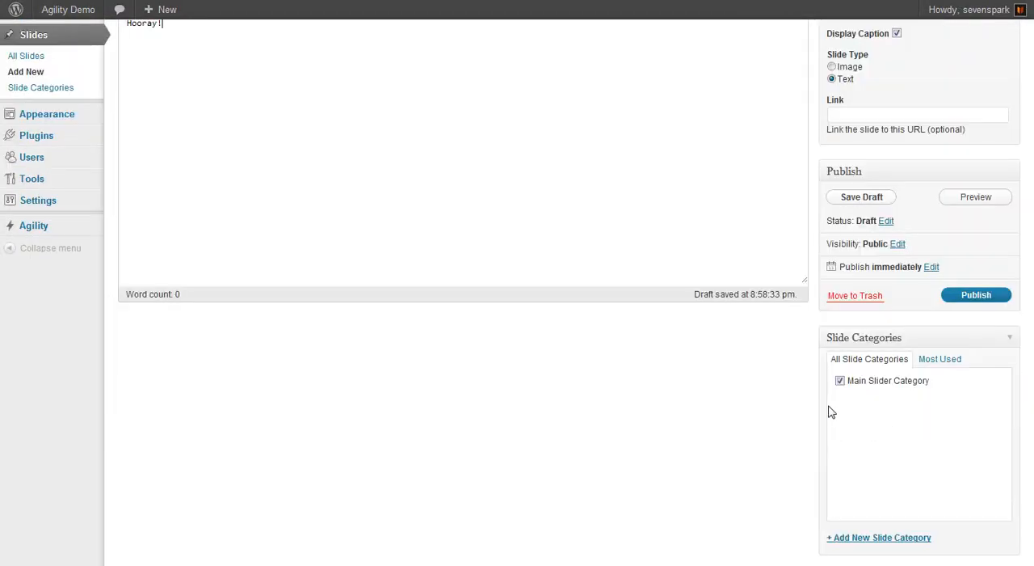
scroll(734, 429, up, 3)
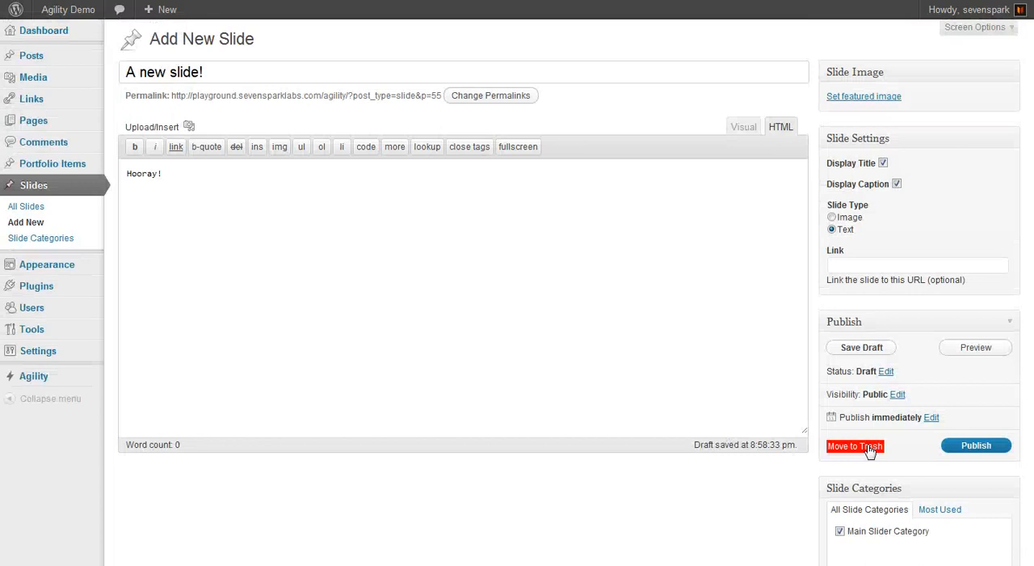
click(973, 443)
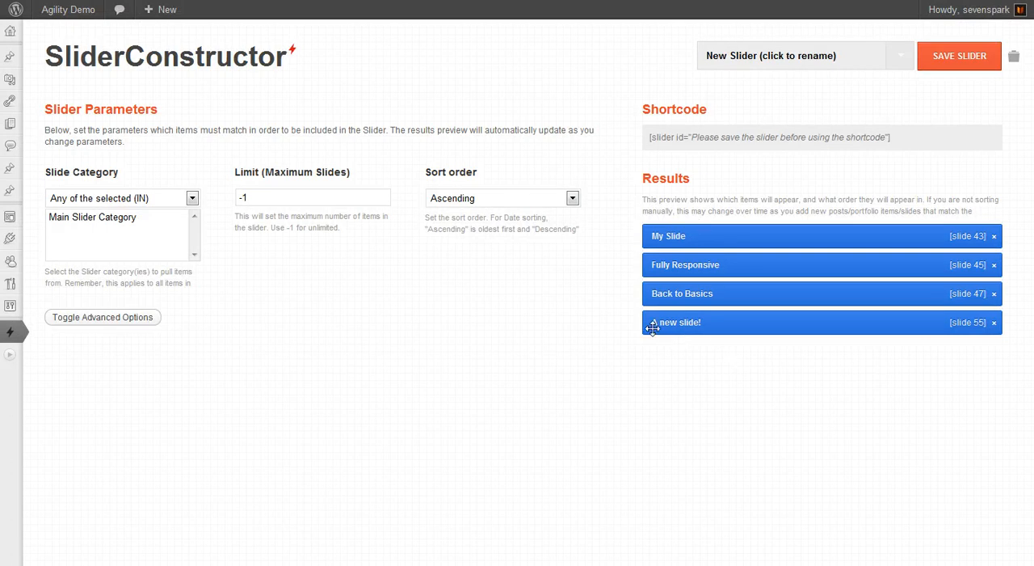
- Show the new slider's advanced options, limiting it to 3 slides with the sort order set to Descending
click(140, 317)
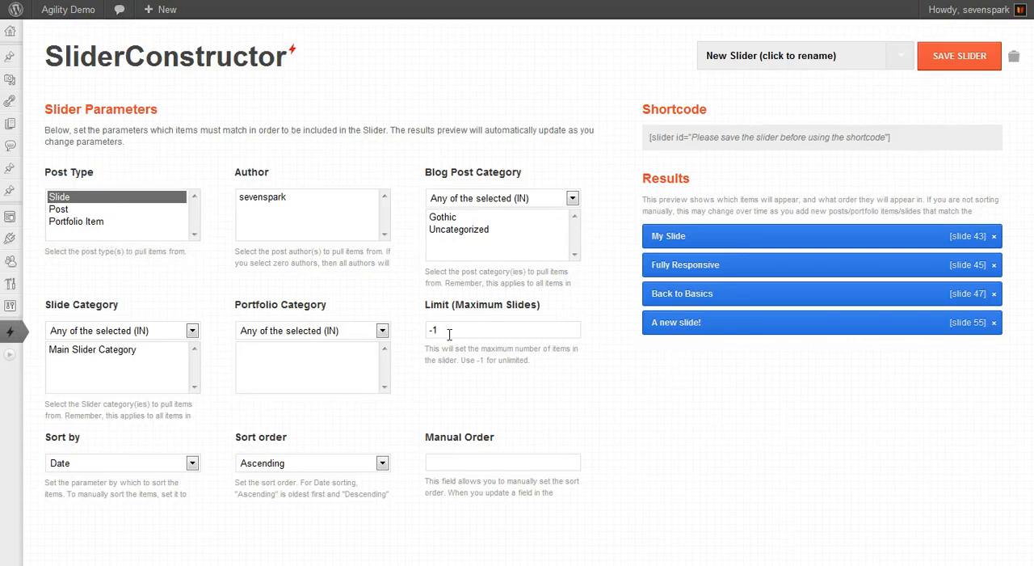
drag(449, 333, 295, 322)
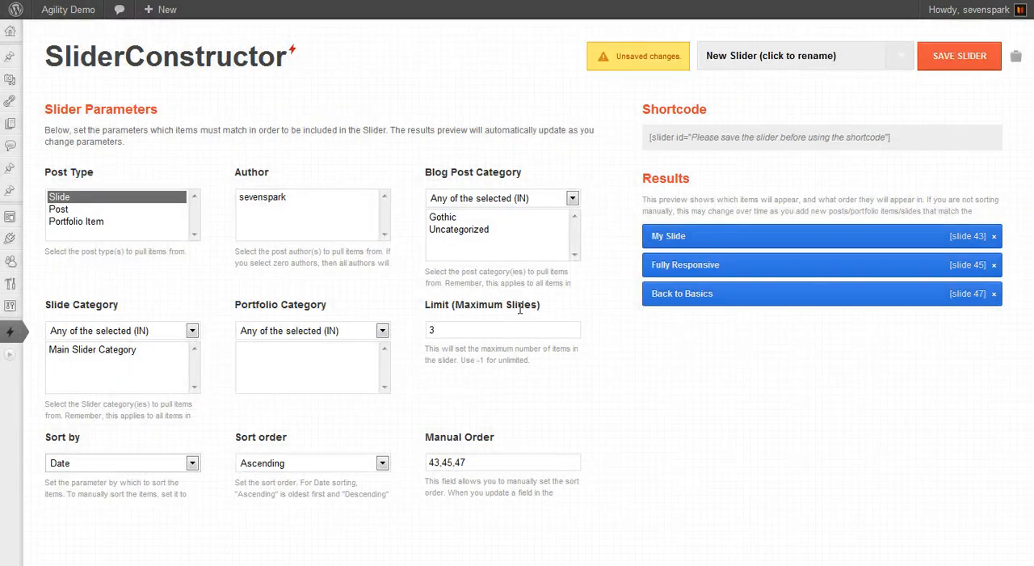
click(261, 467)
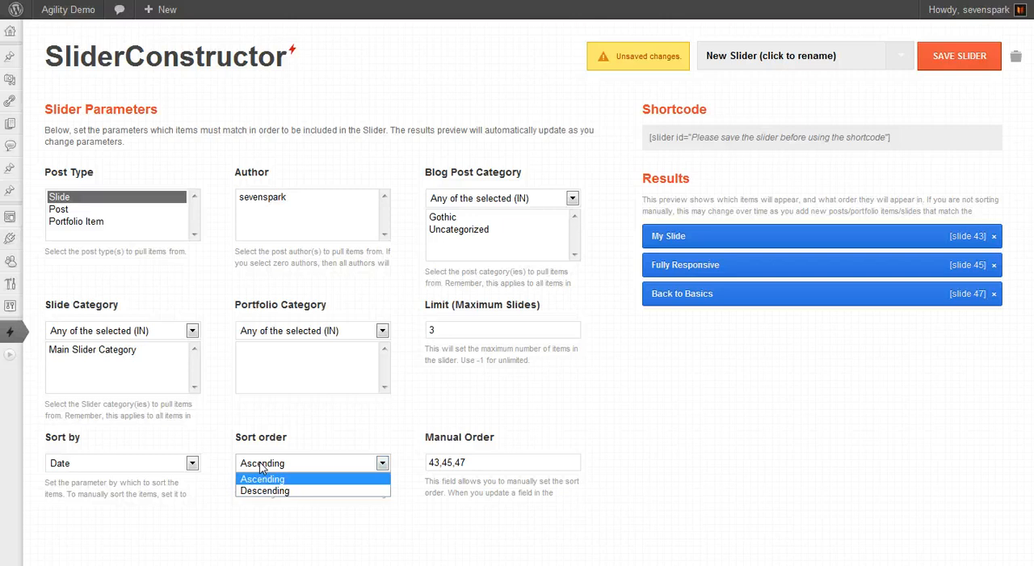
click(261, 489)
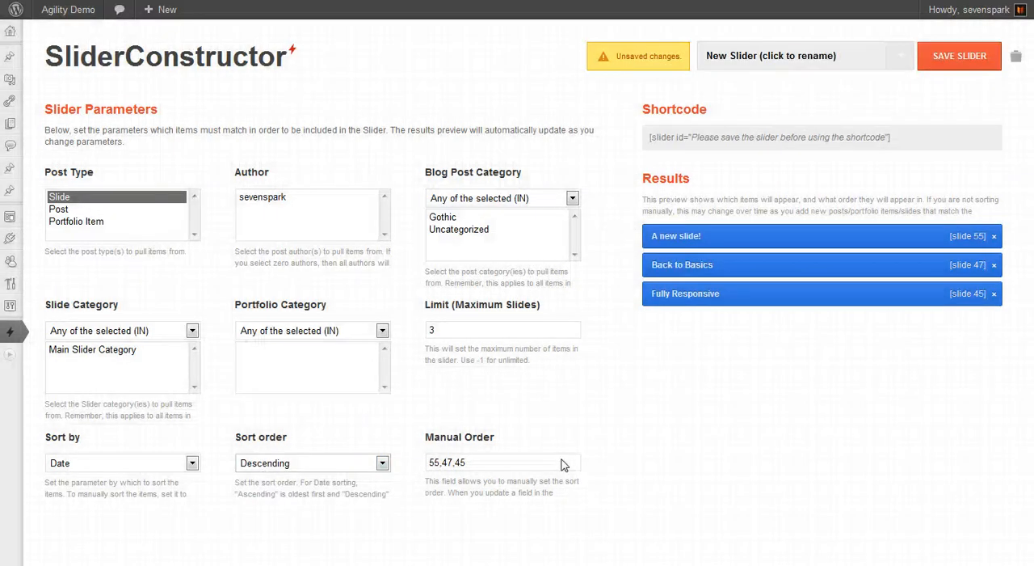